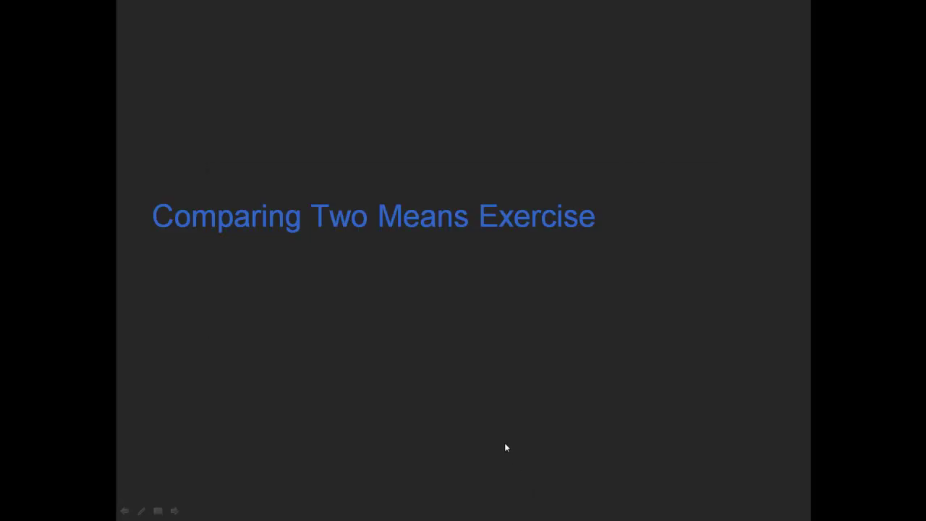
# - Switch from the PowerPoint slide show to the statistics PDF in Adobe Reader
pyautogui.hotkey('alt', 'Tab')
pyautogui.hotkey('alt', 'Tab')
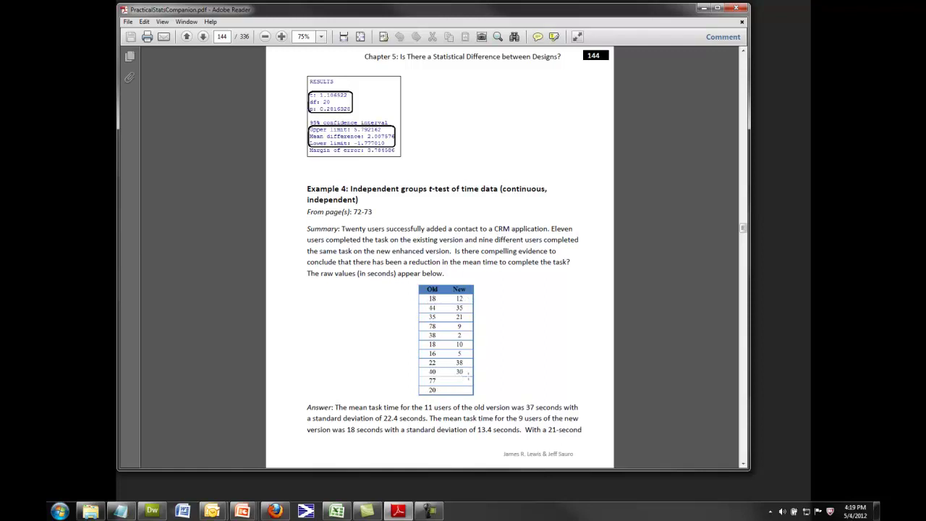
# - Switch from the page 144 Example 4 table to the statsUsabilityPakExpanded.xls workbook in Excel
pyautogui.hotkey('alt', 'Tab')
pyautogui.hotkey('alt', 'Tab')
pyautogui.click(329, 269)
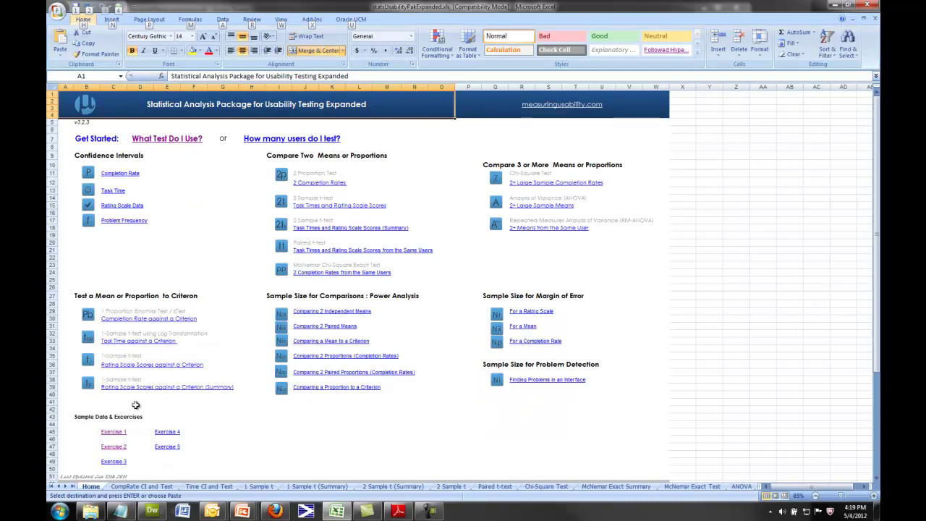
# - Look at the Exercise 2 data sheet, then open 'What Test Do I Use?' from the Contents page
pyautogui.click(105, 448)
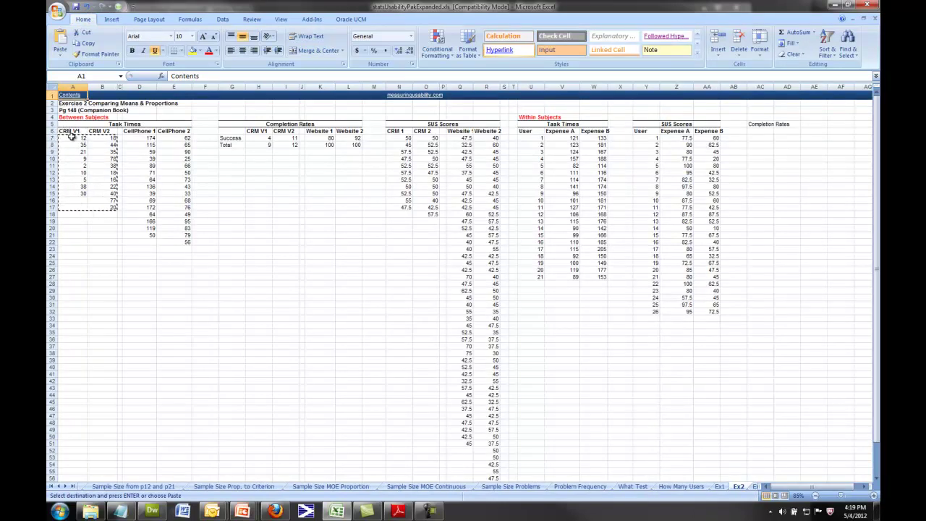
pyautogui.click(70, 99)
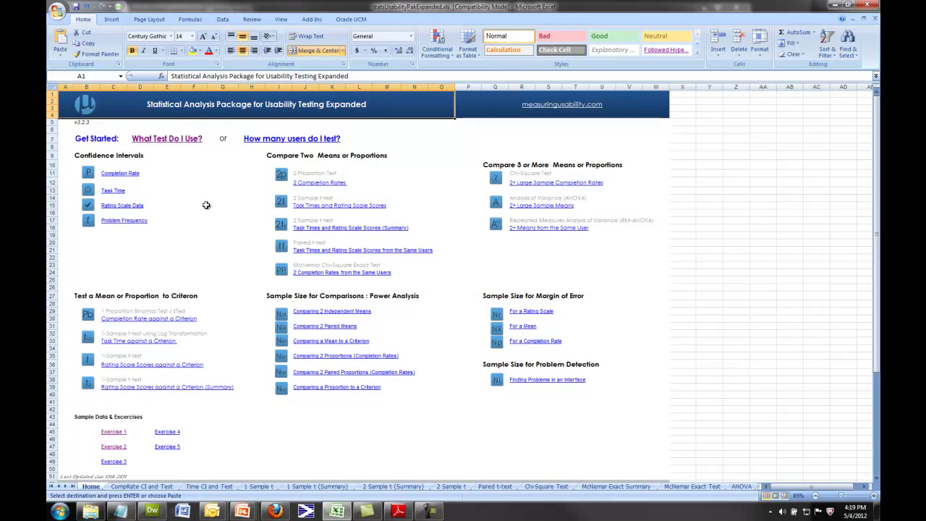
pyautogui.click(148, 140)
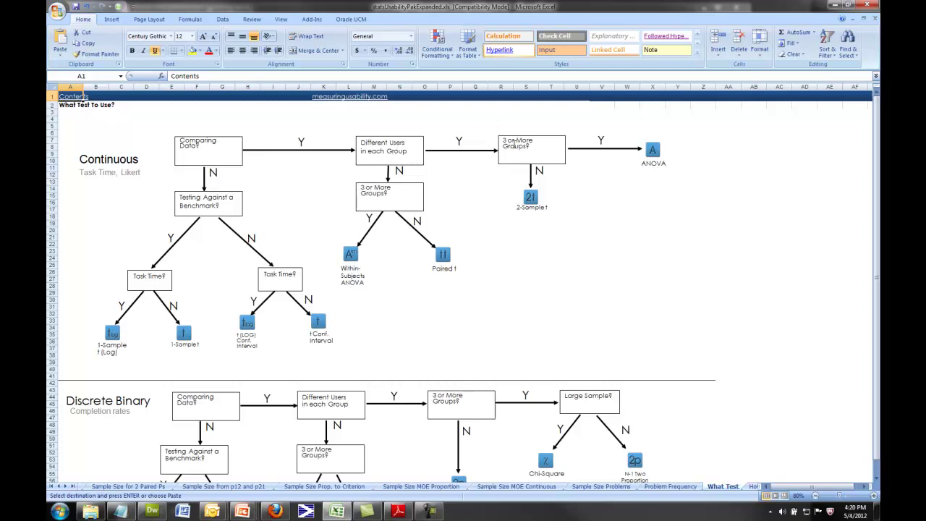
# - On the 2 Sample t sheet, move the Observed Difference chart up-left and clear the existing values
pyautogui.click(531, 200)
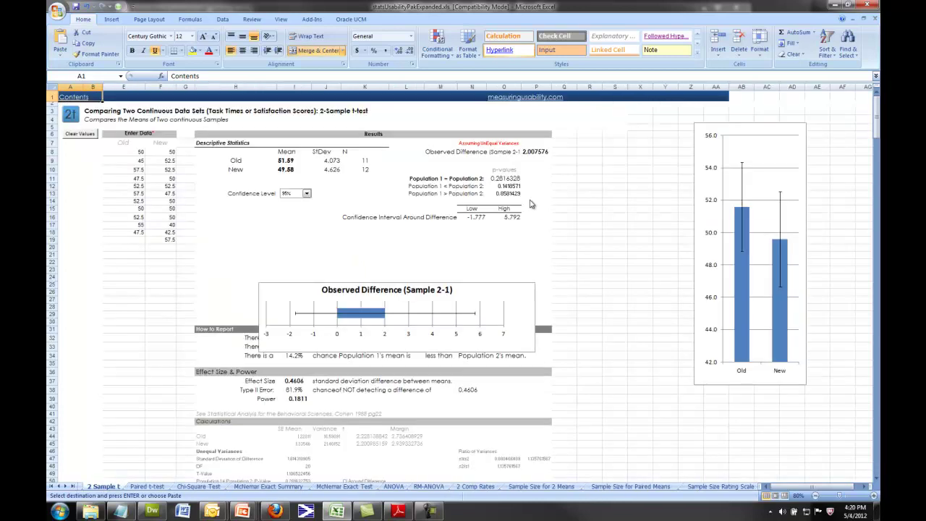
pyautogui.click(453, 286)
pyautogui.moveTo(478, 282); pyautogui.dragTo(469, 242)
pyautogui.click(564, 254)
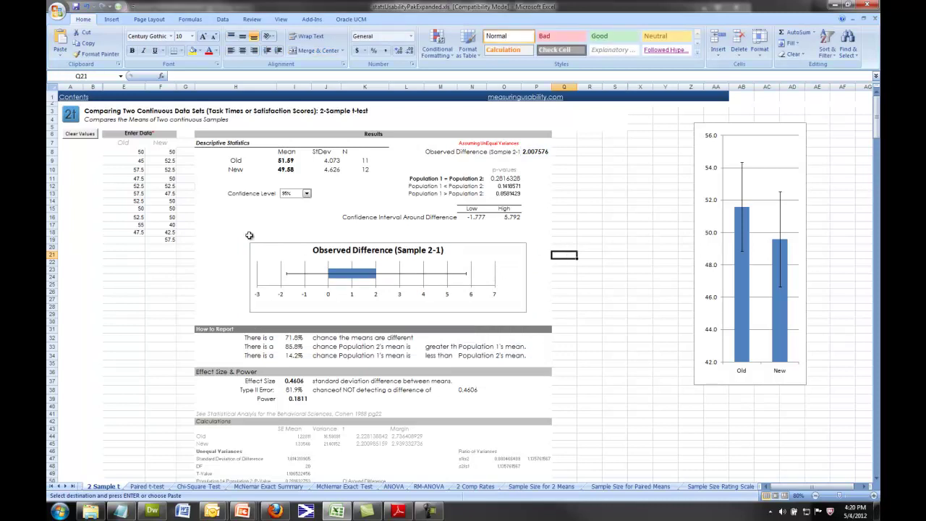
pyautogui.click(84, 135)
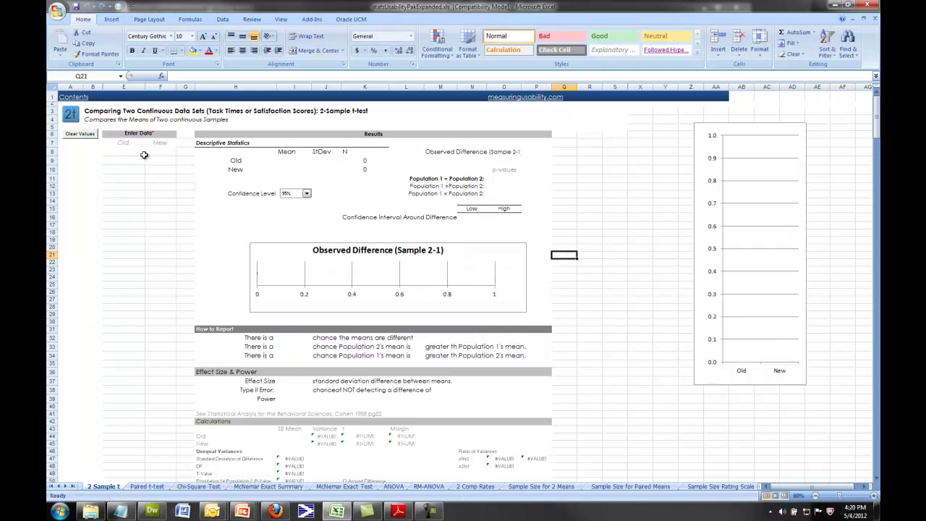
# - Copy Exercise 2's old and new task times into cell E8 of the 2 Sample t sheet
pyautogui.click(67, 101)
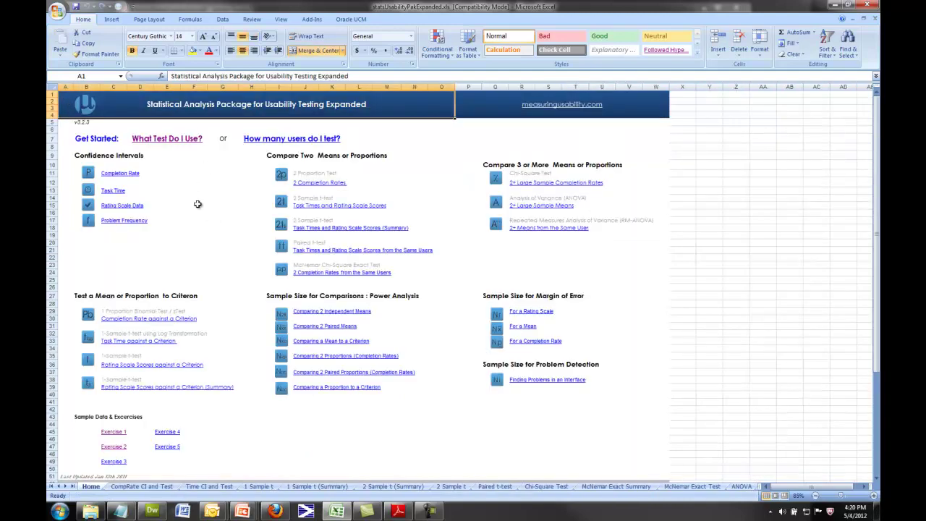
pyautogui.click(105, 448)
pyautogui.moveTo(78, 137); pyautogui.dragTo(99, 197)
pyautogui.click(69, 96)
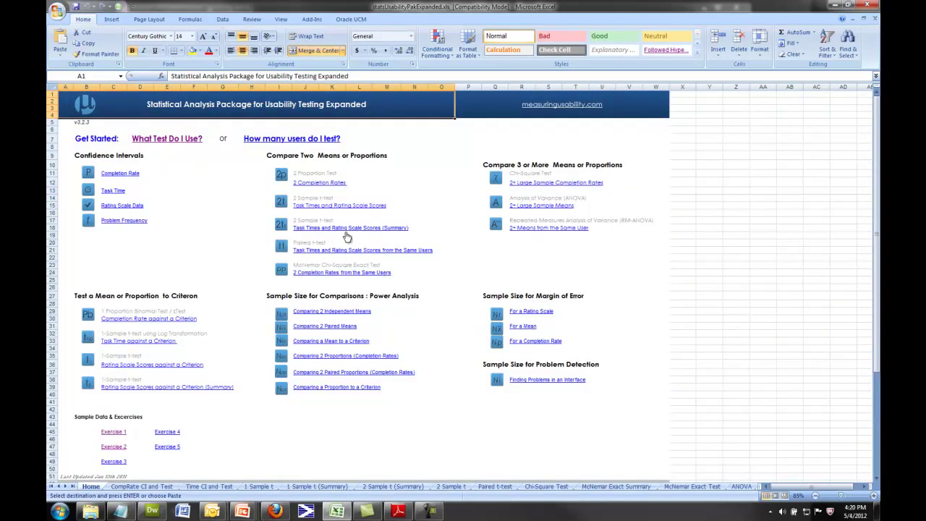
pyautogui.click(302, 206)
pyautogui.click(122, 150)
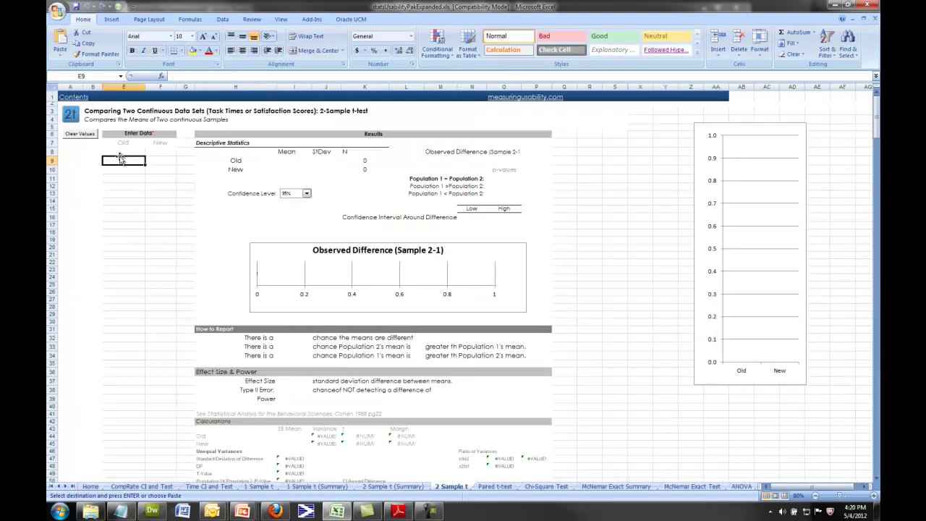
pyautogui.hotkey('ctrl', 'v')
pyautogui.click(161, 285)
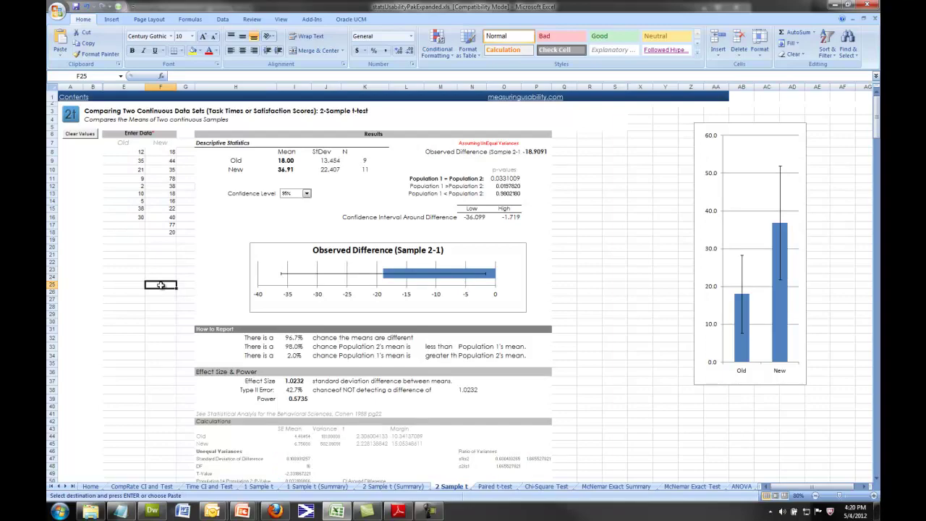
pyautogui.moveTo(695, 218); pyautogui.dragTo(626, 210)
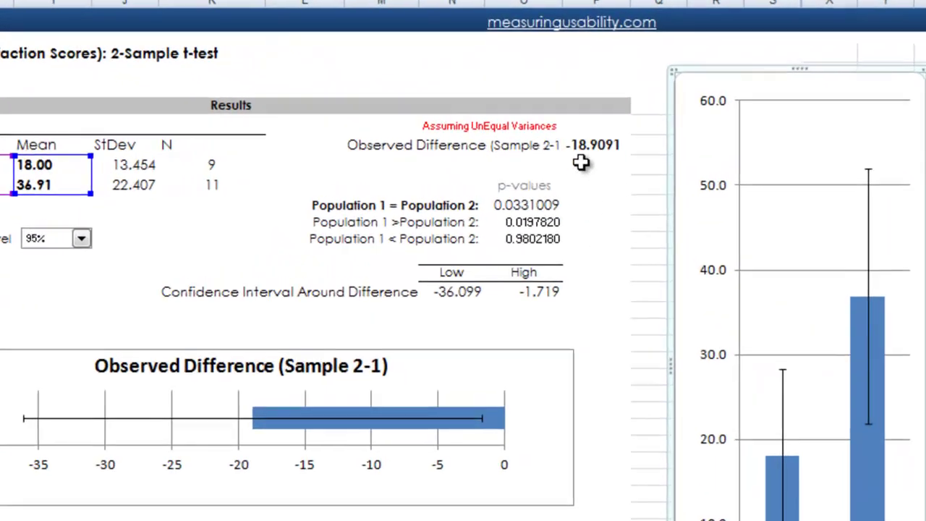
pyautogui.click(534, 155)
pyautogui.click(586, 146)
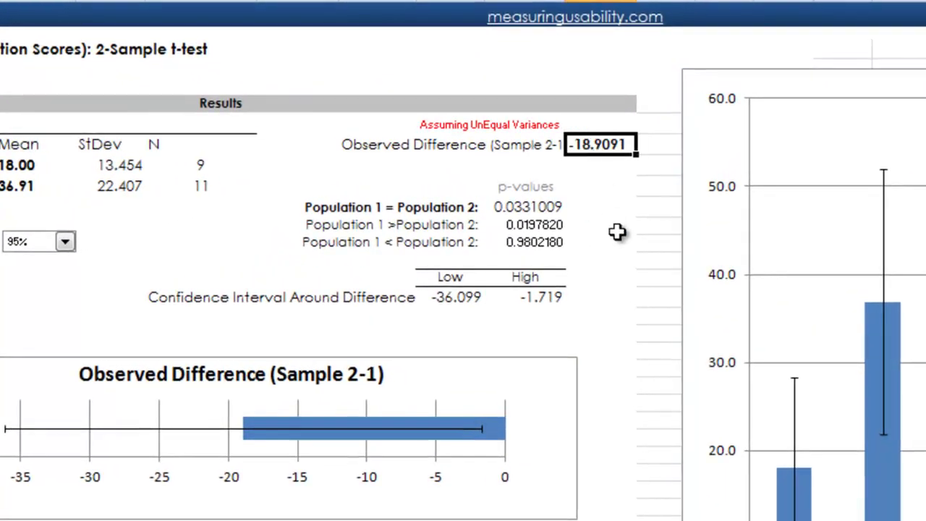
pyautogui.click(522, 214)
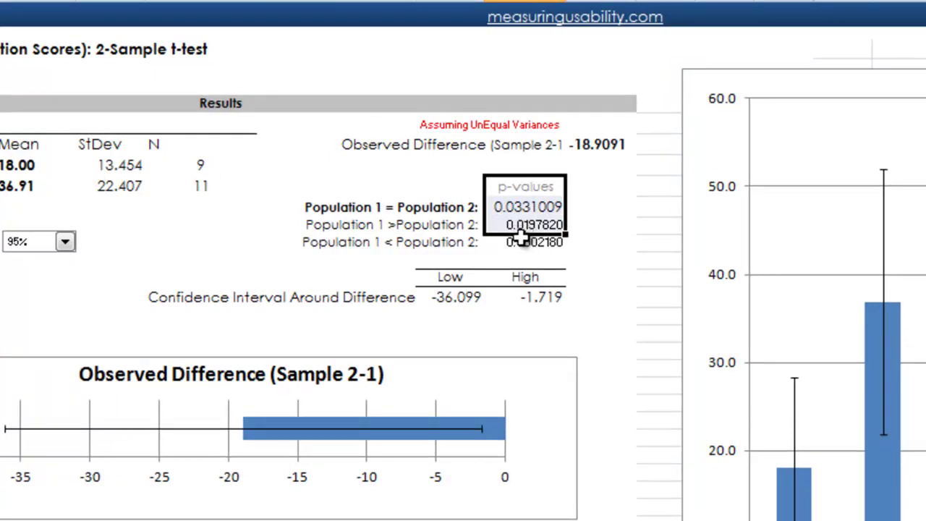
pyautogui.click(533, 202)
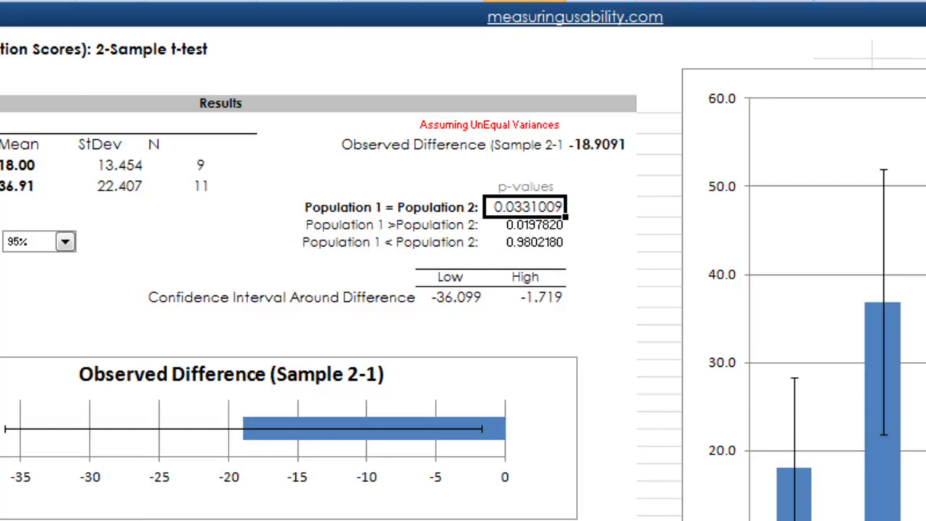
pyautogui.click(36, 515)
pyautogui.press('Right')
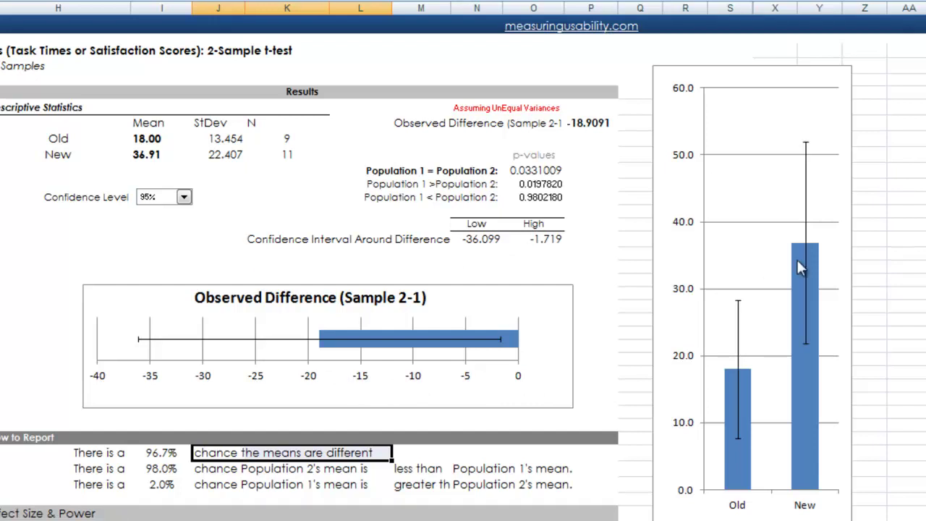
pyautogui.click(184, 198)
pyautogui.click(170, 232)
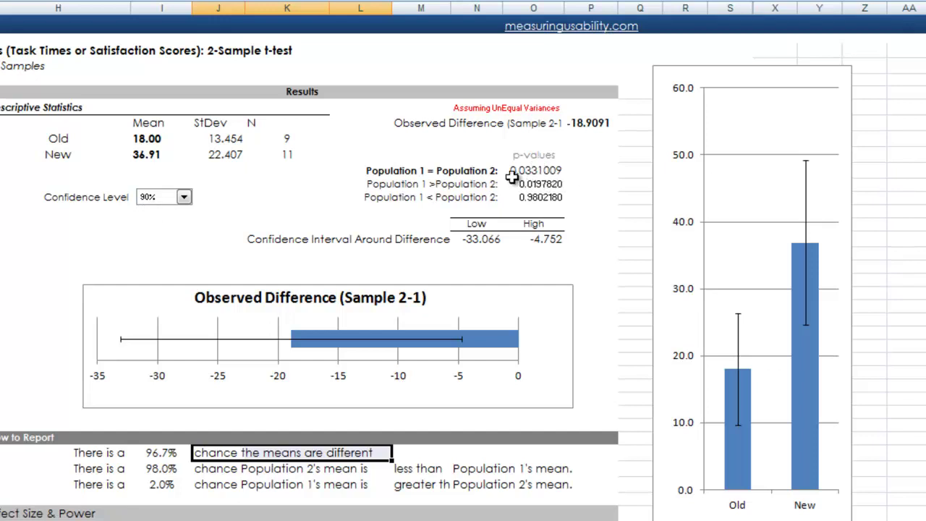
pyautogui.click(185, 198)
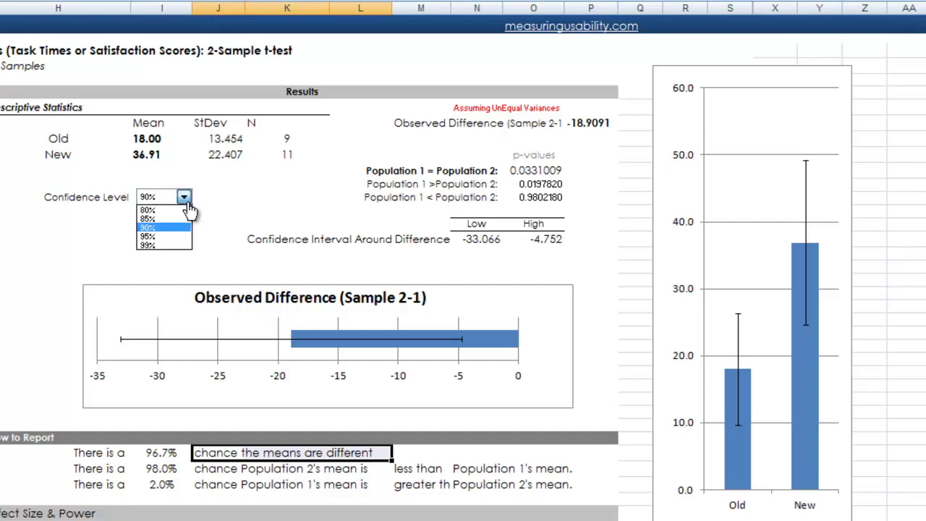
pyautogui.click(179, 237)
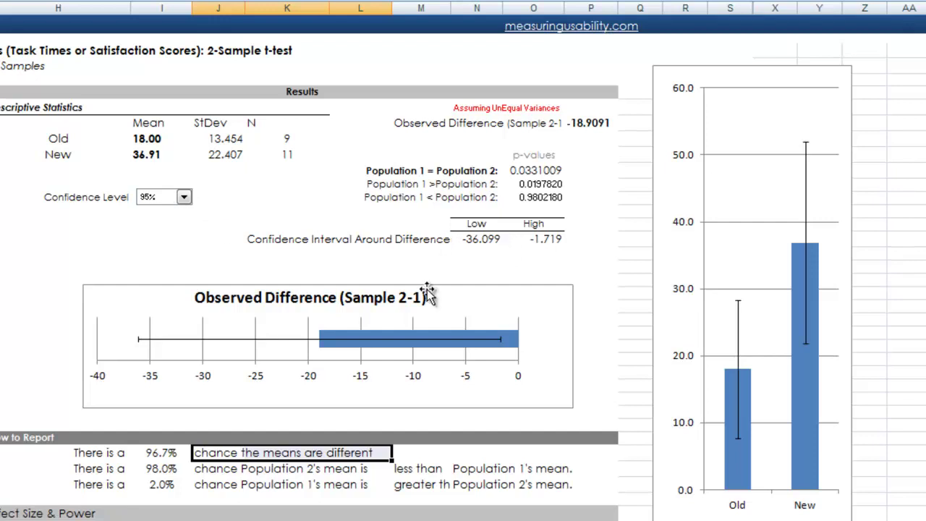
# - Scroll down to the Effect Size & Power and Calculations sections, showing effect size 1.0232 and power 0.5735
pyautogui.scroll(-1, 355, 434)
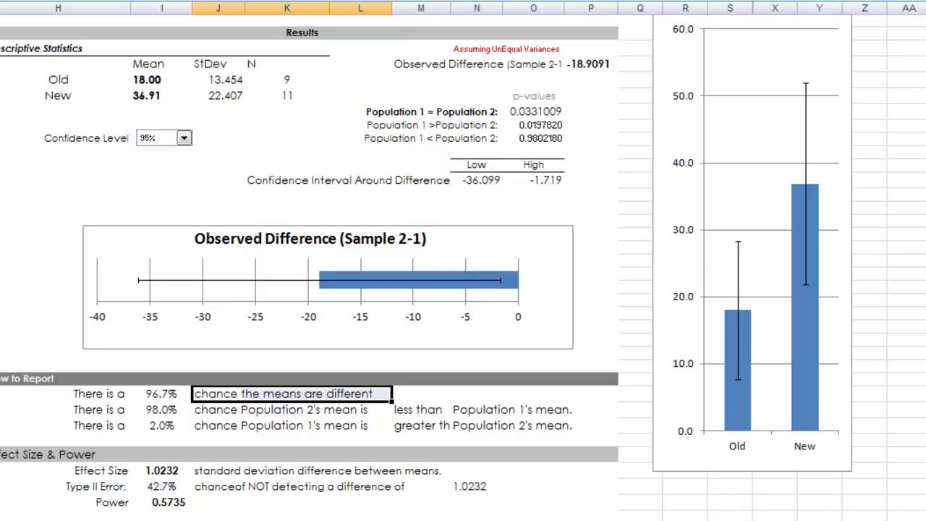
pyautogui.scroll(-5, 217, 481)
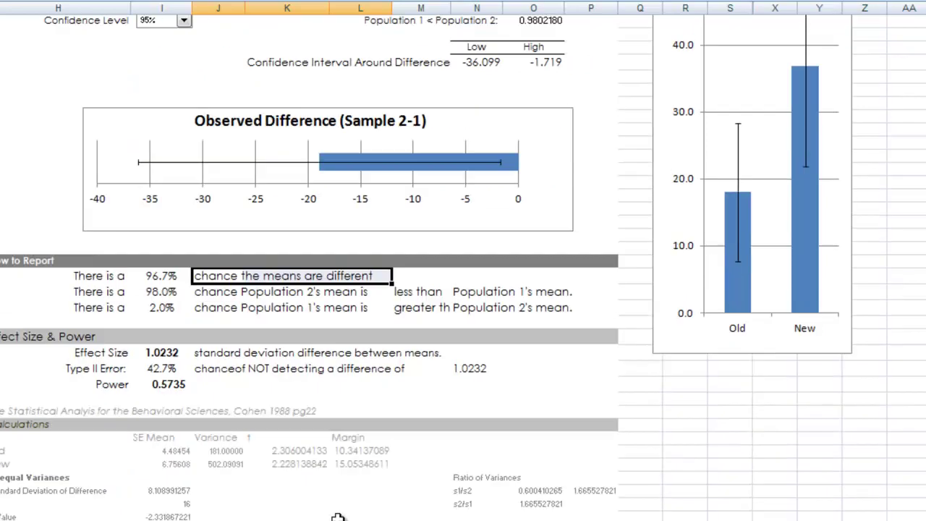